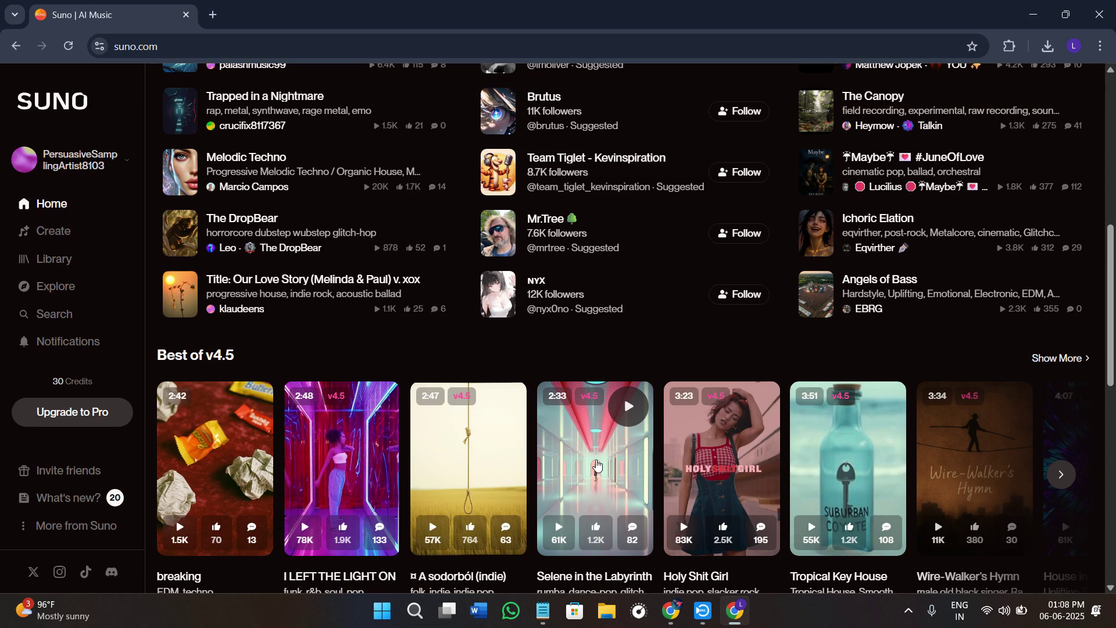
scroll(491, 518, down, 2)
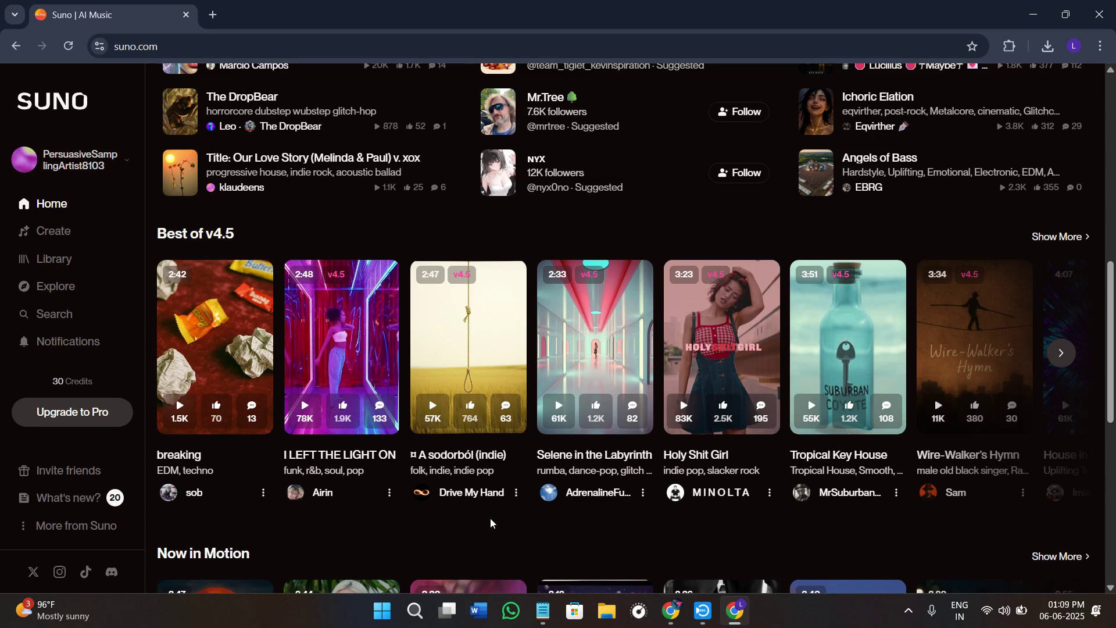
scroll(490, 519, up, 6)
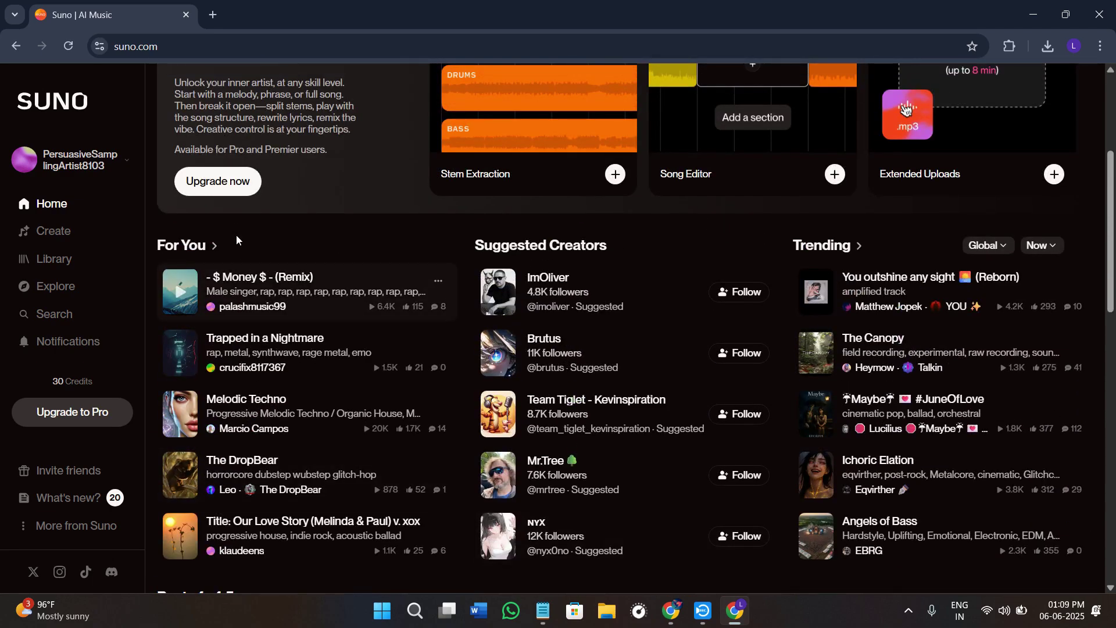
scroll(381, 440, up, 4)
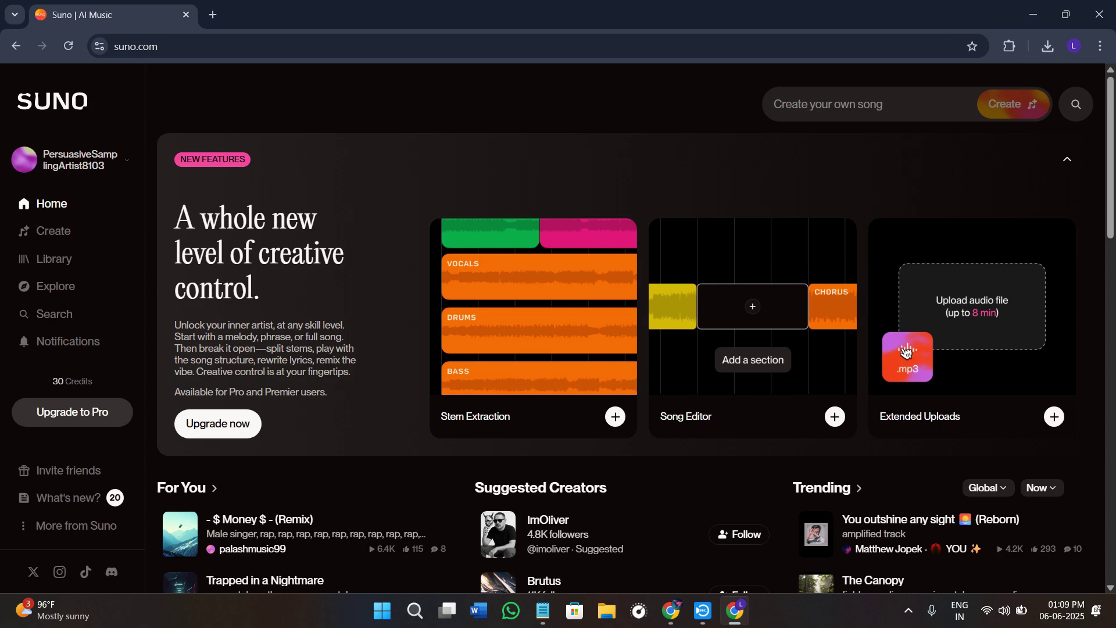
click(222, 47)
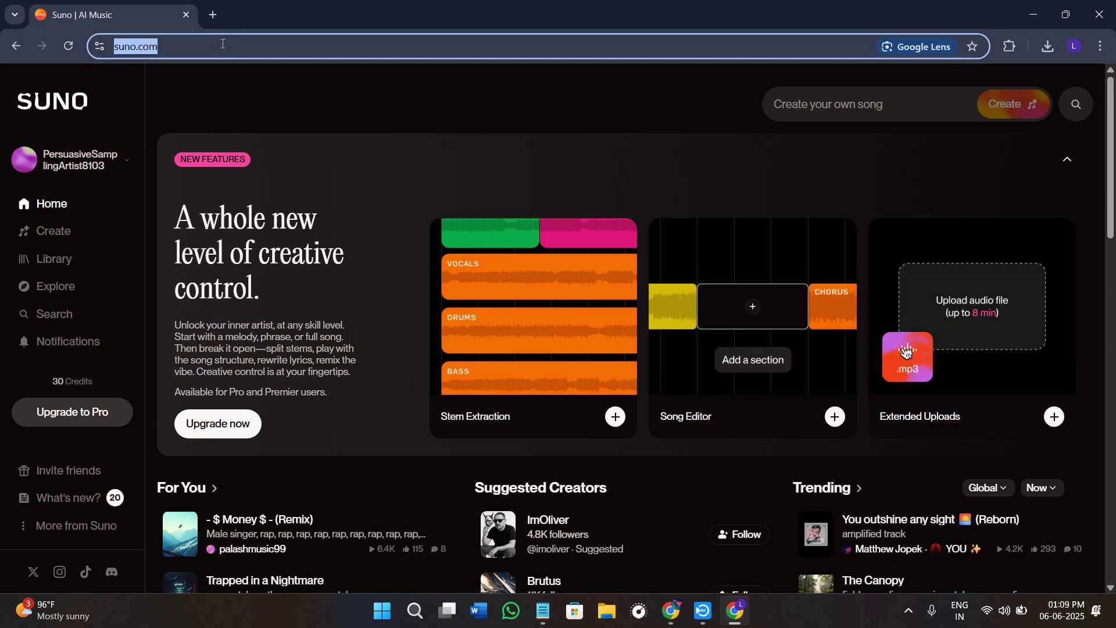
click(301, 99)
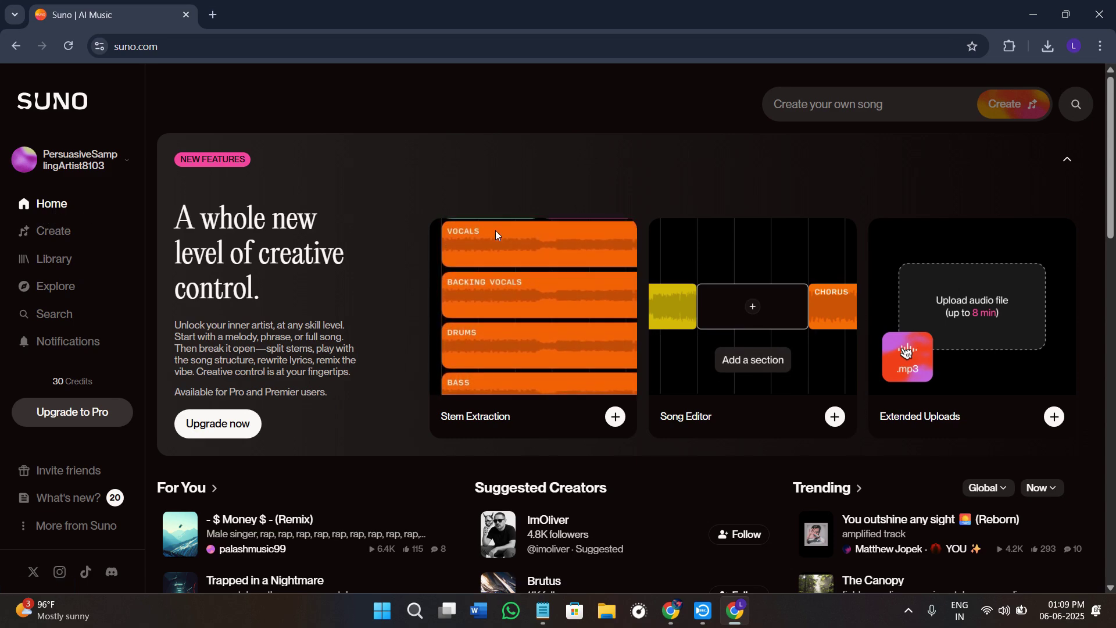
Start an Extend remix of the 2:34 version of "He Wasn't Man Enough" from the song library.
click(56, 263)
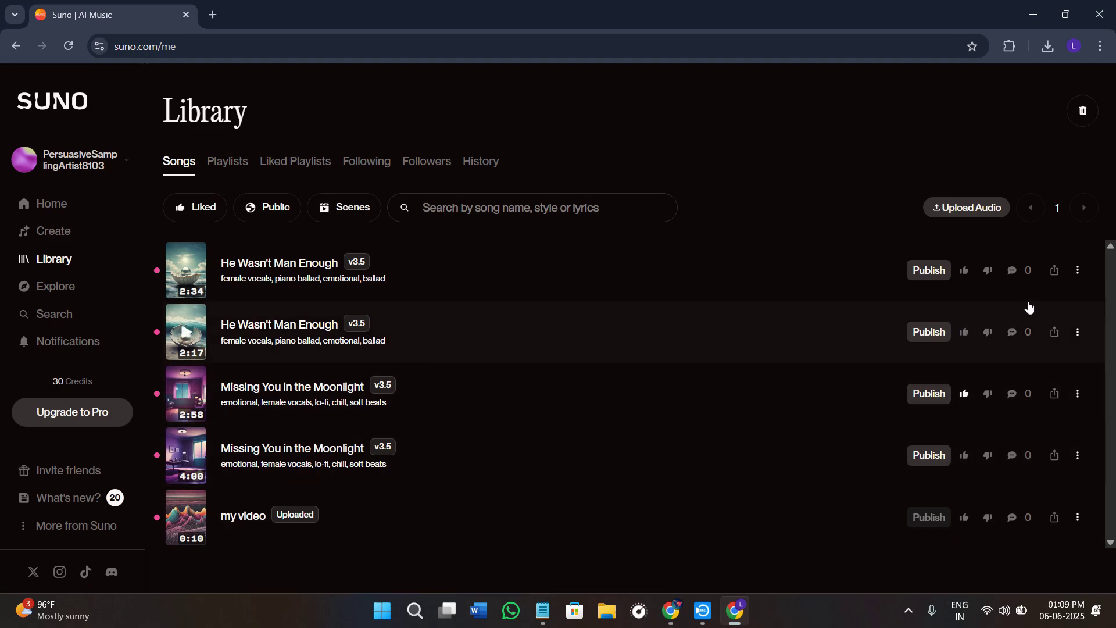
click(1077, 270)
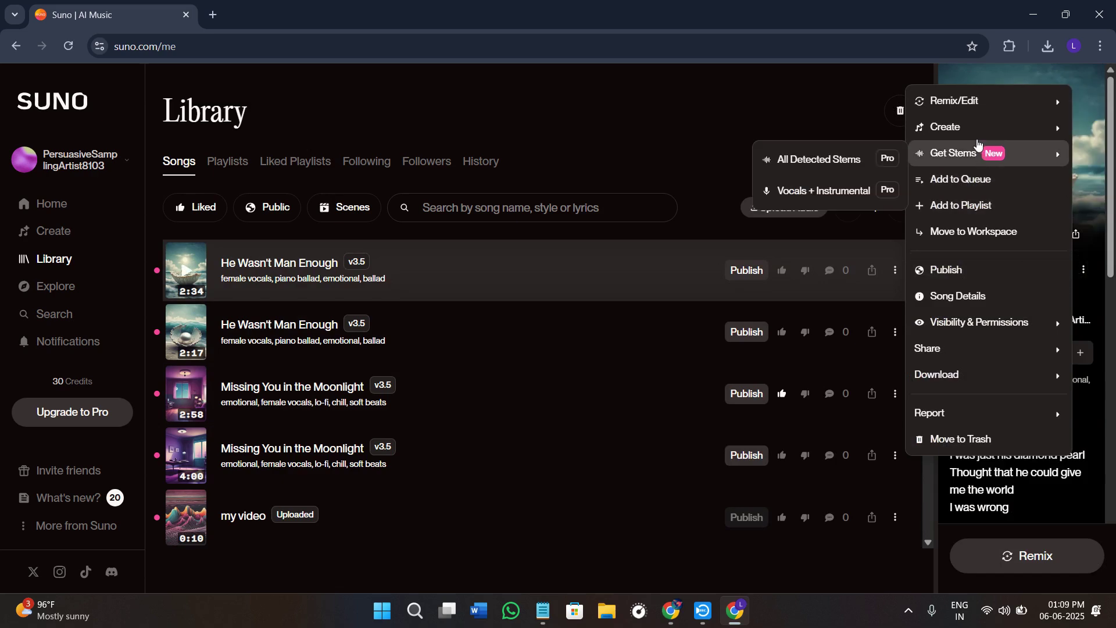
mouse_move(963, 123)
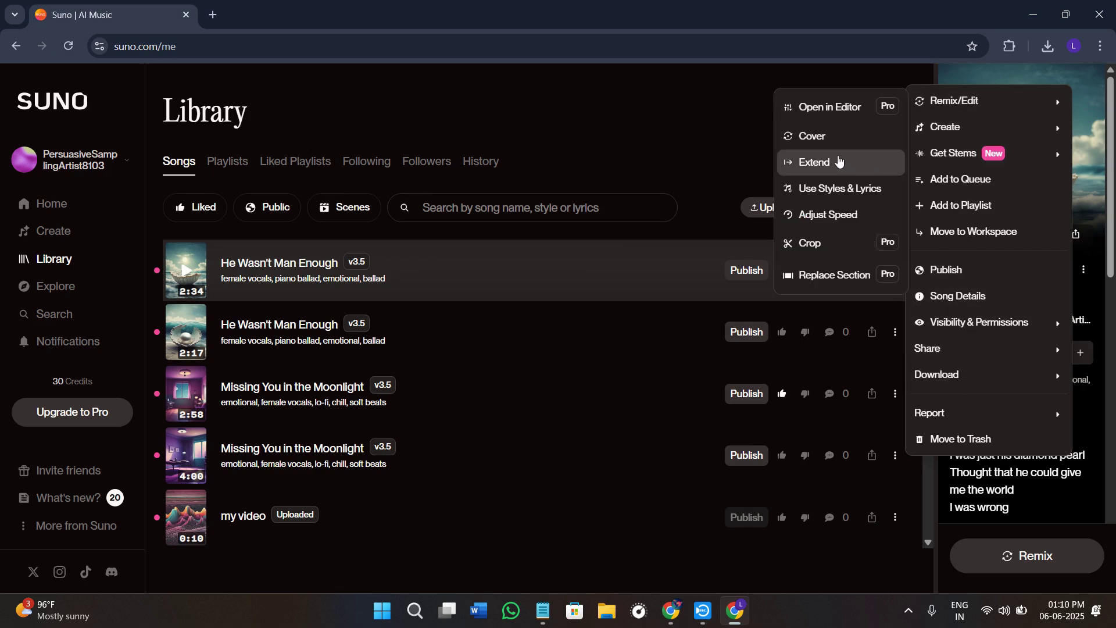
click(839, 161)
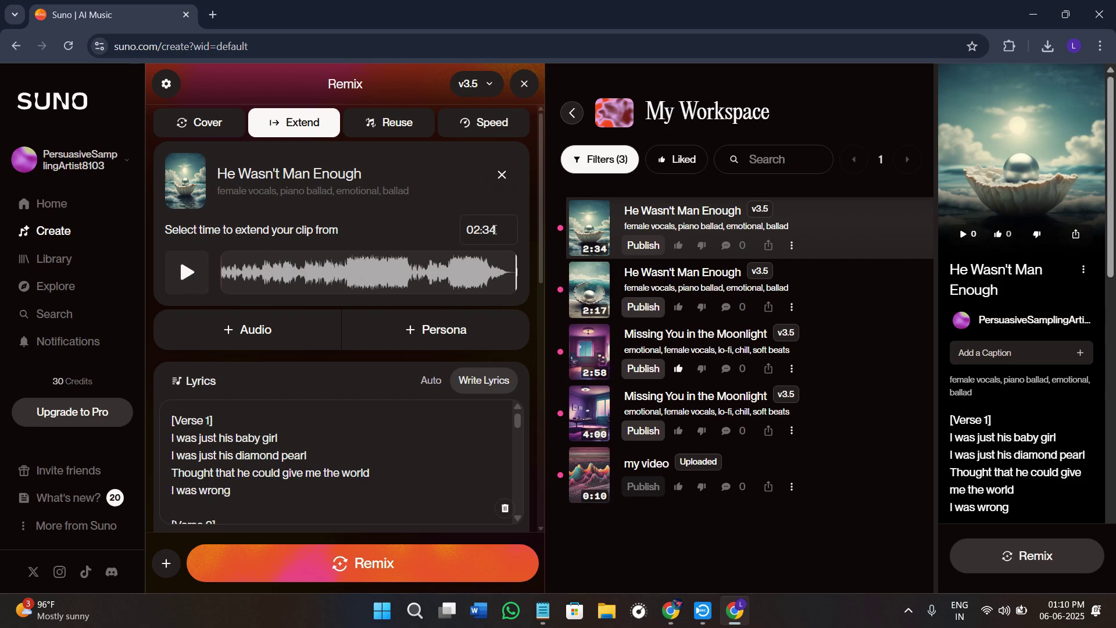
Read through the extension's lyrics to the final lines.
scroll(295, 451, down, 5)
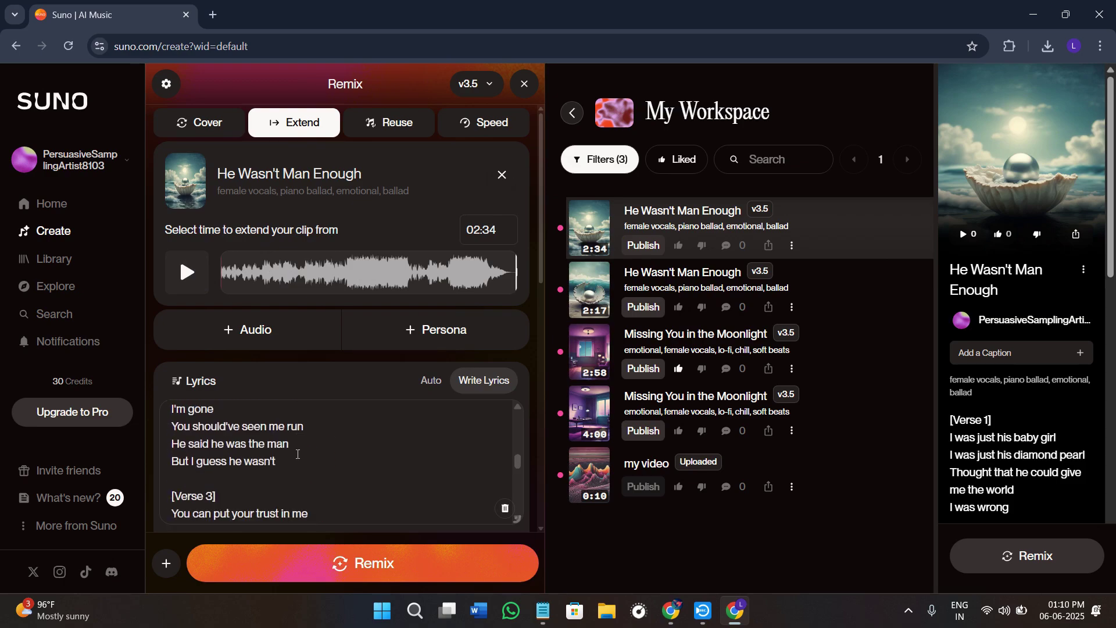
drag(519, 468, 518, 509)
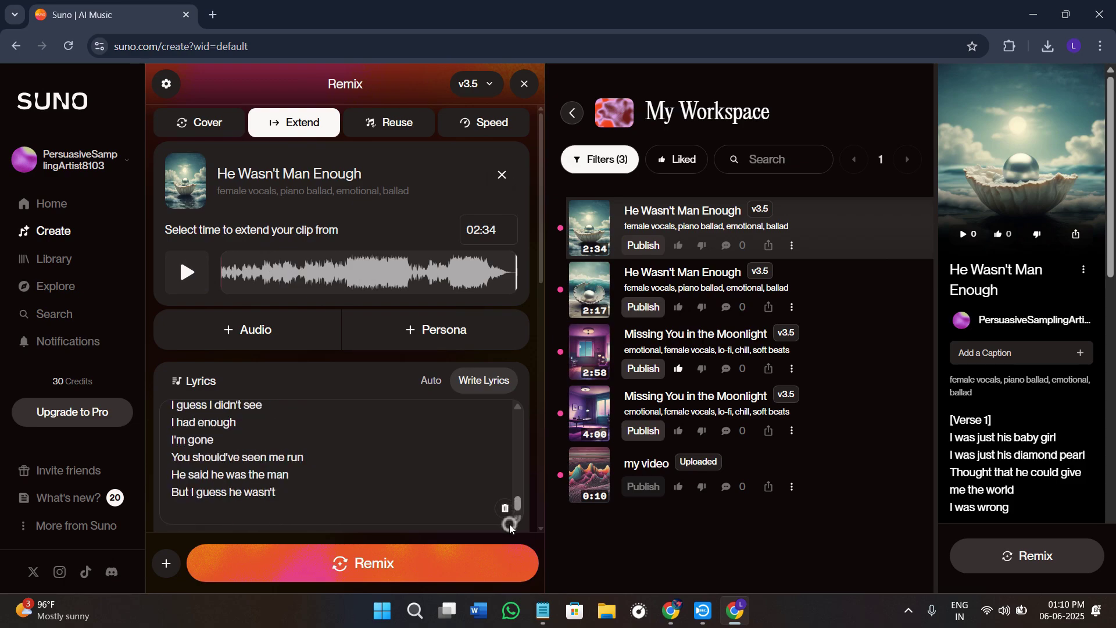
scroll(497, 379, down, 1)
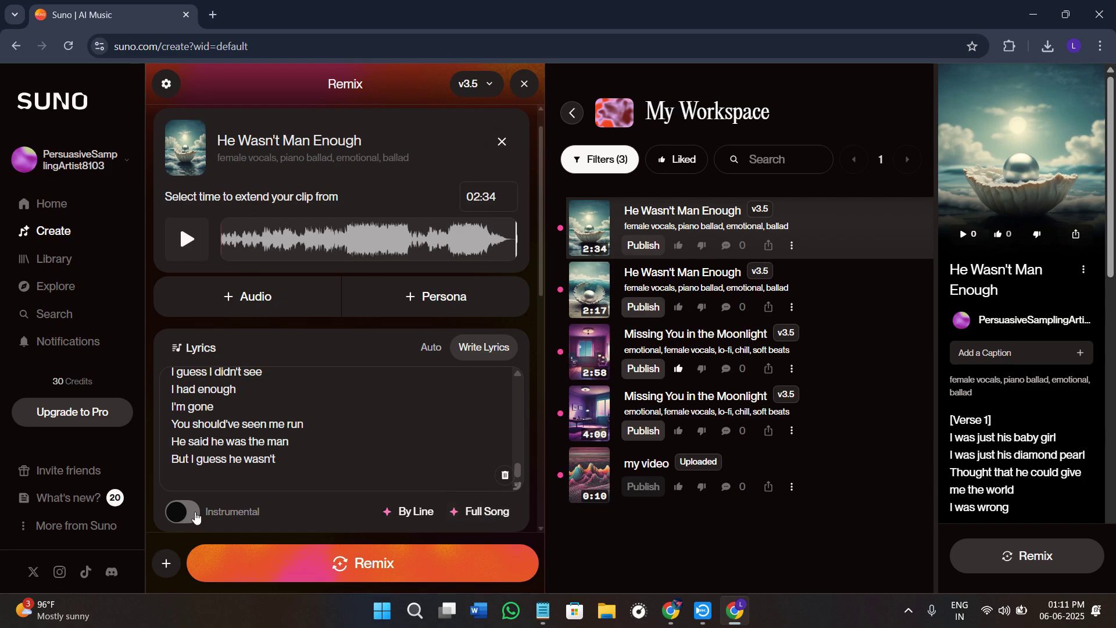
Try the Instrumental option, browse the suggested styles, and switch back to the version with lyrics.
click(191, 516)
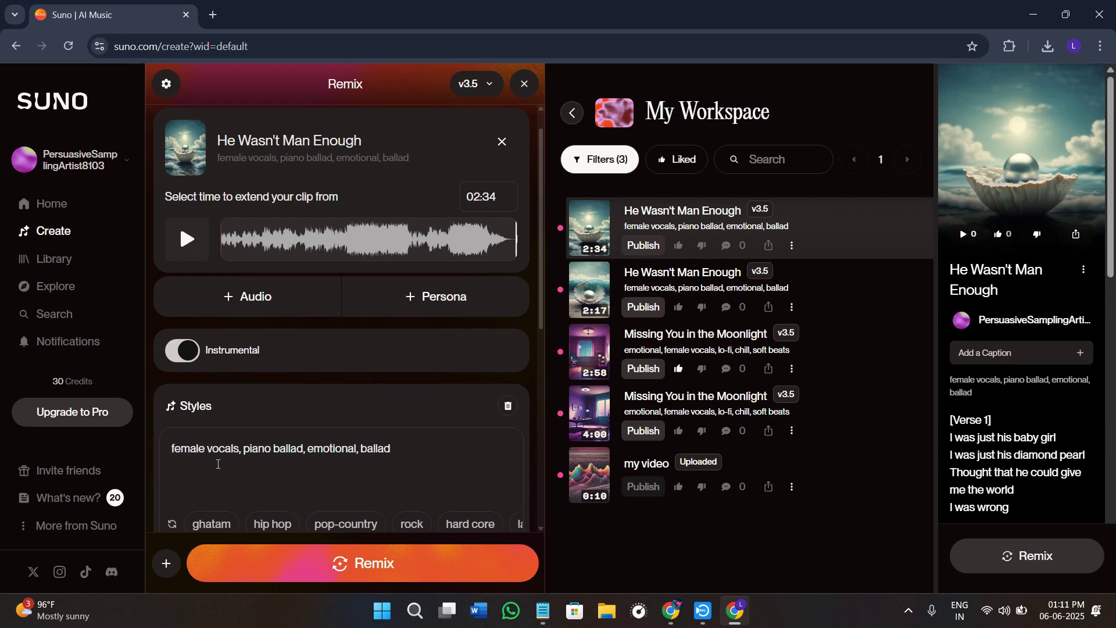
scroll(215, 464, down, 2)
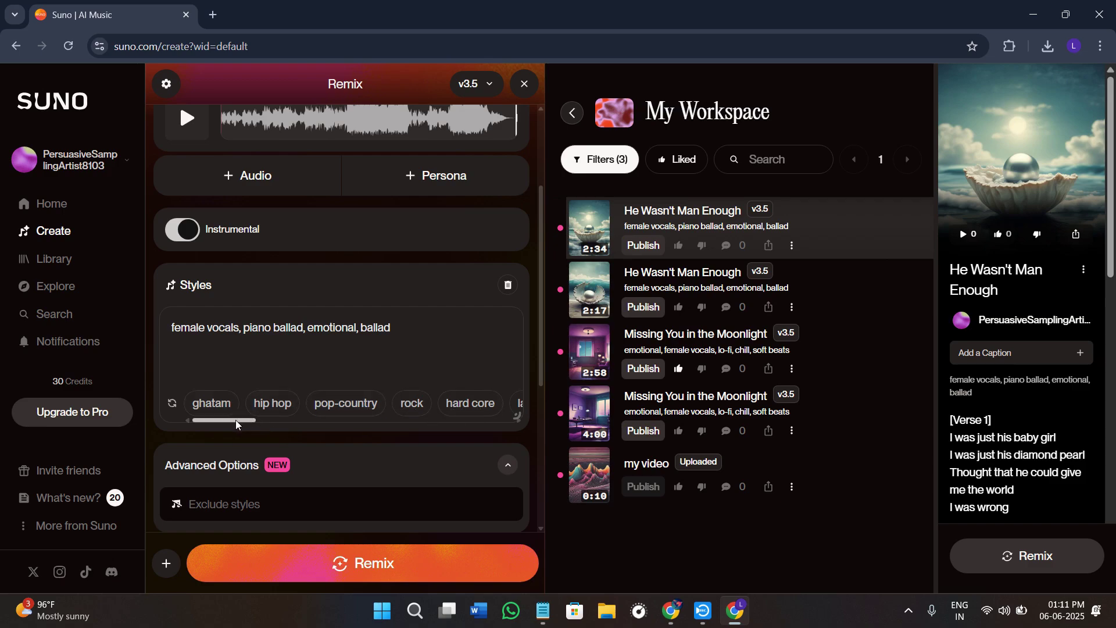
drag(238, 420, 393, 420)
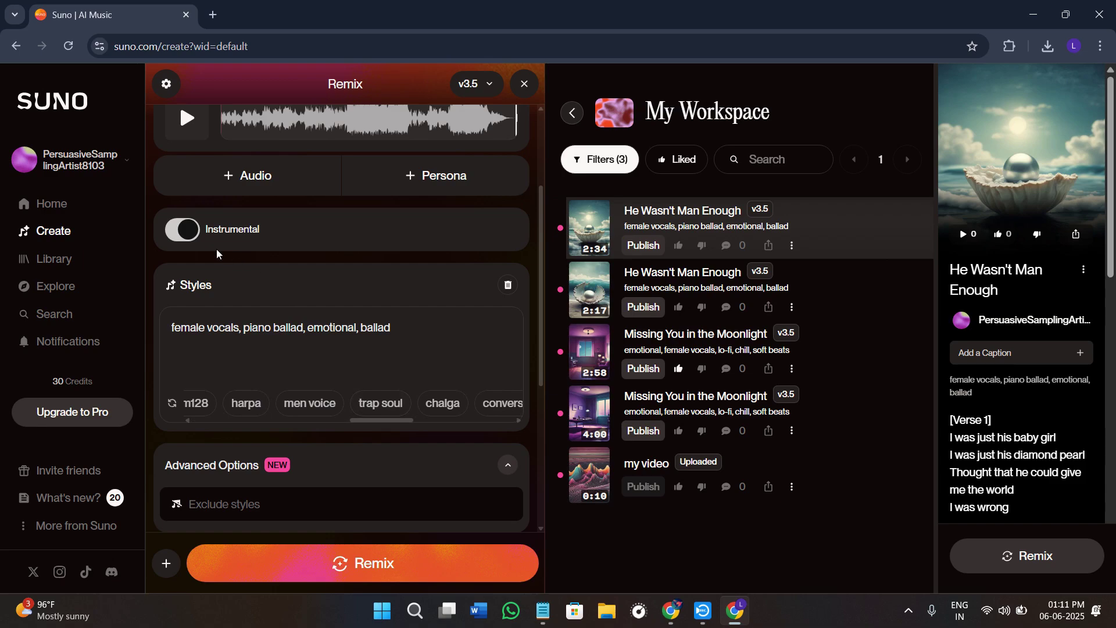
click(175, 230)
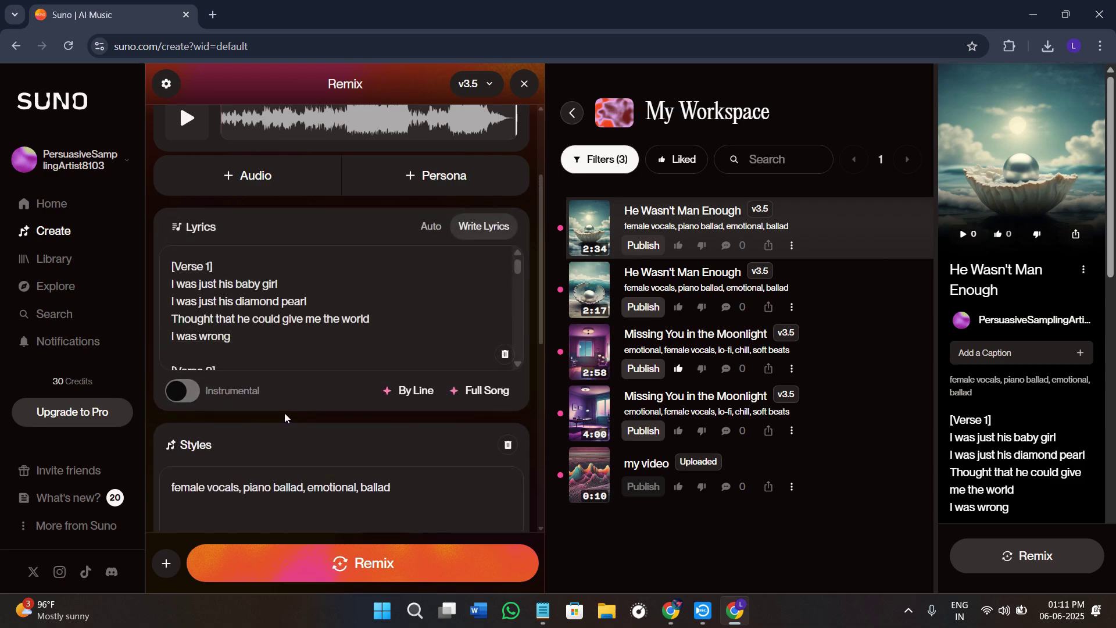
Check the options for adding audio, try adding a persona, and return to the Remix form.
scroll(364, 348, up, 3)
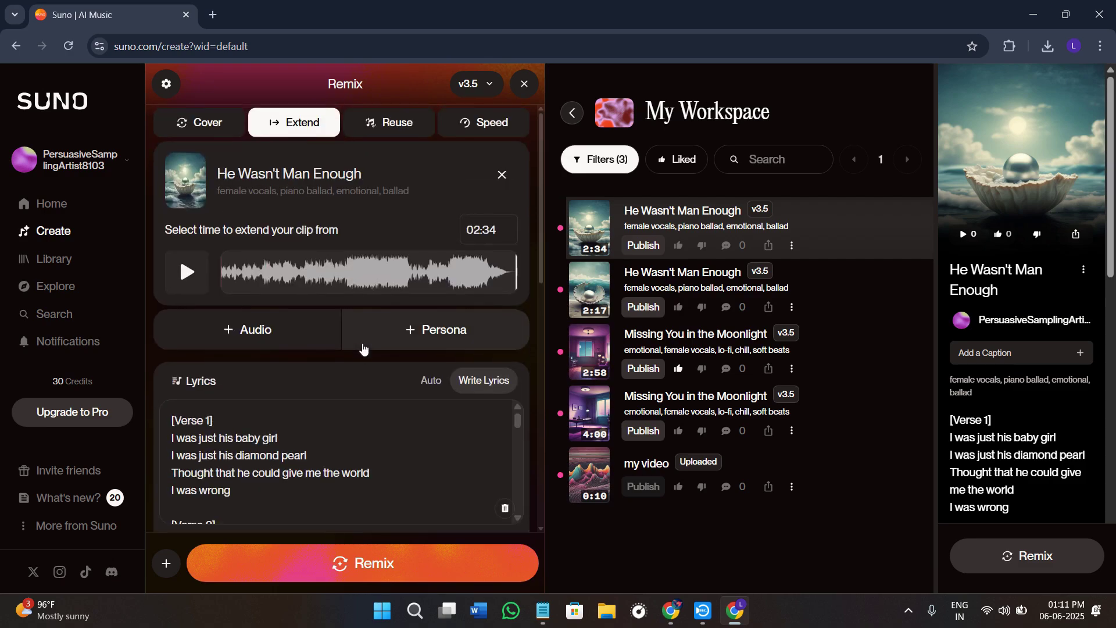
click(243, 332)
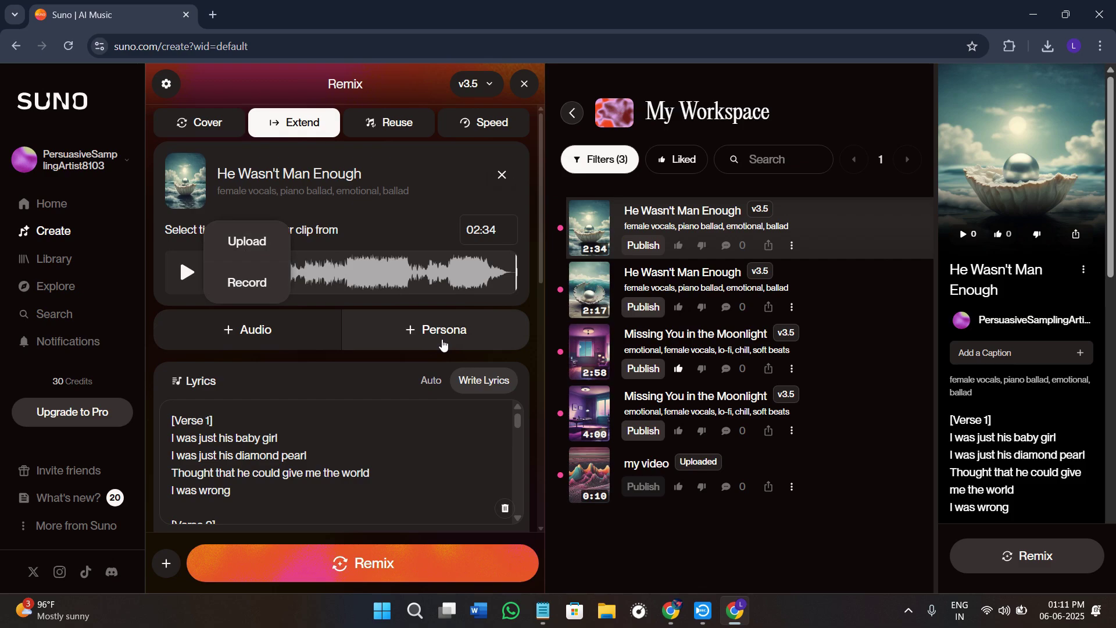
click(436, 338)
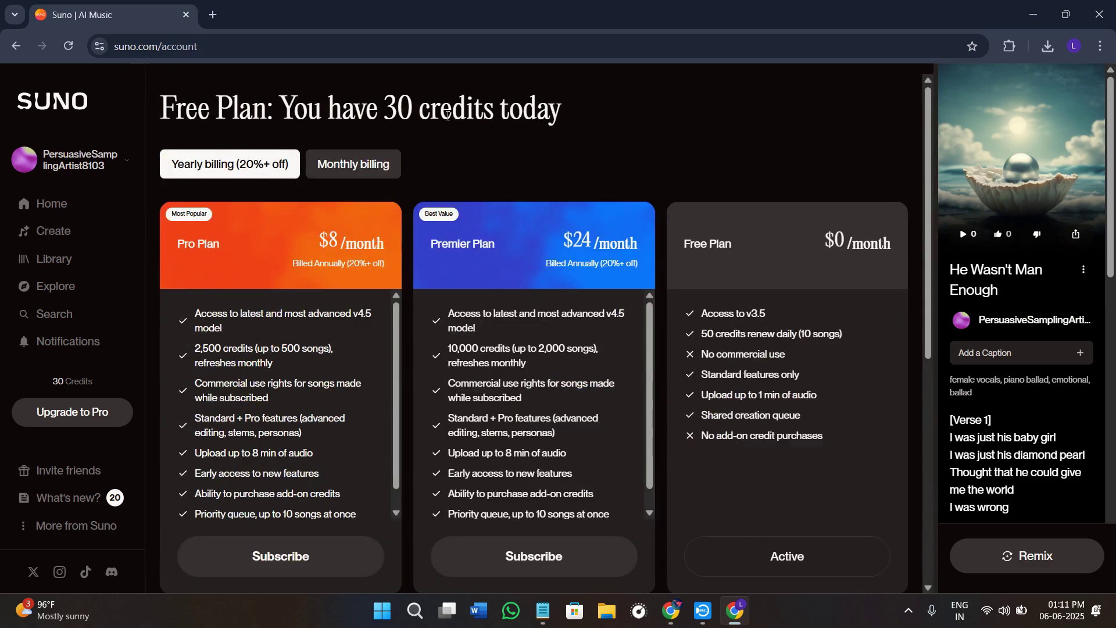
click(16, 48)
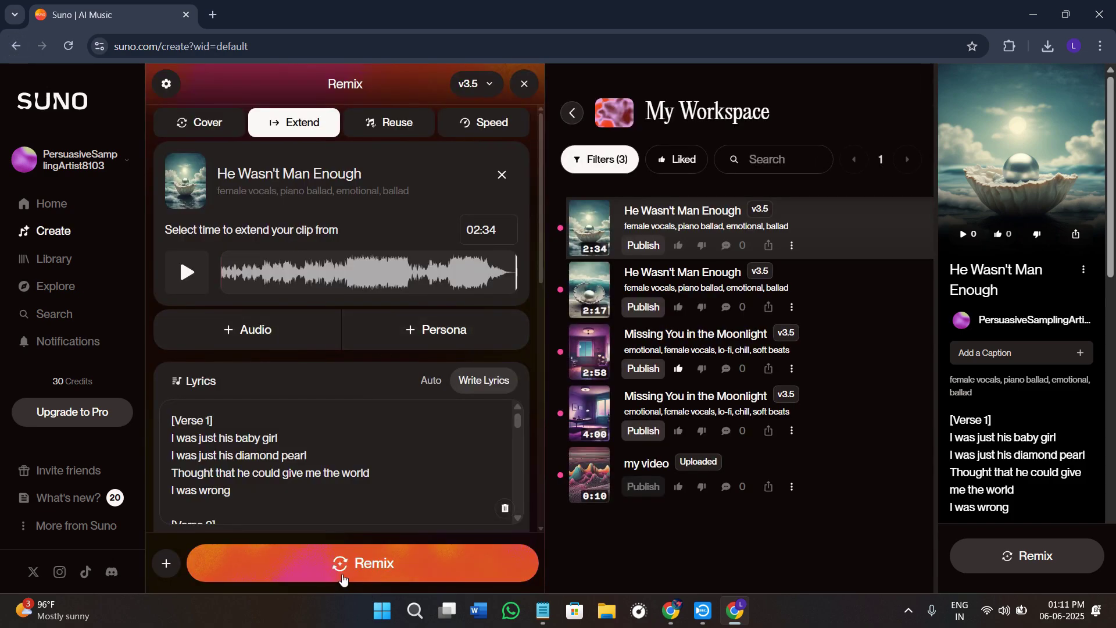
Generate the extended version of the song and open the first Part 2 result's song page.
click(419, 562)
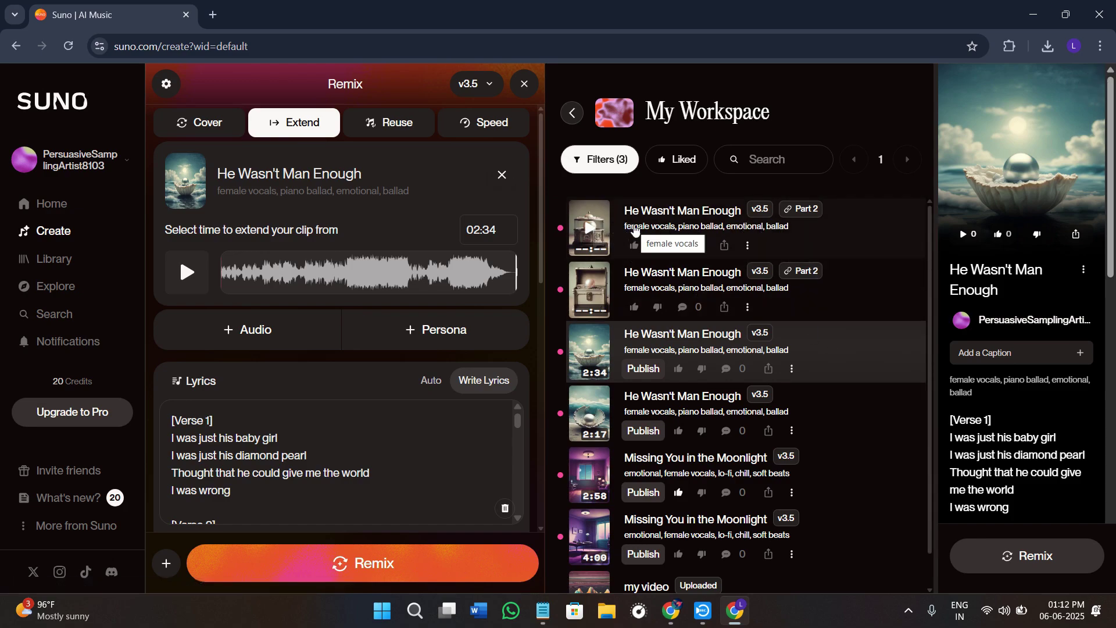
click(881, 232)
double_click(853, 226)
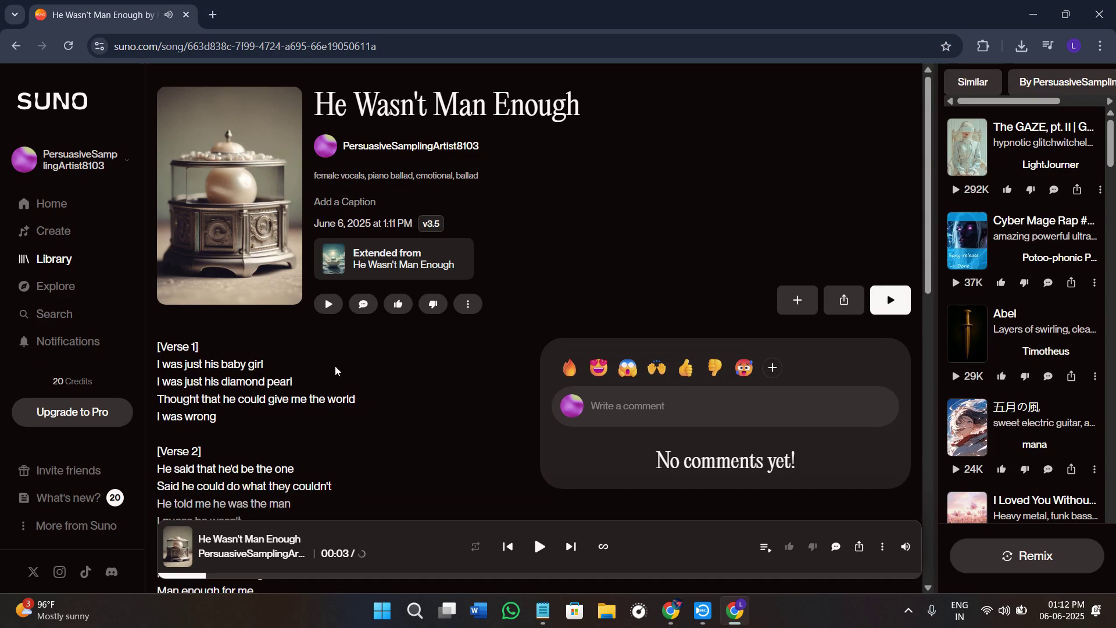
Examine the extended song's lyrics and its Remix/Edit options.
scroll(234, 394, down, 2)
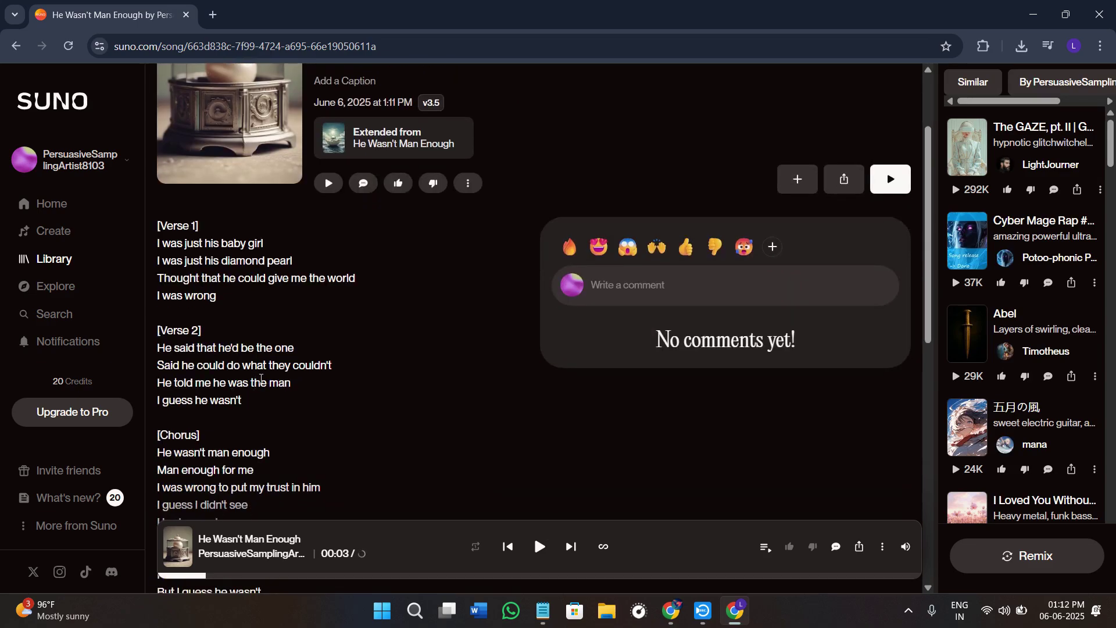
scroll(448, 378, up, 2)
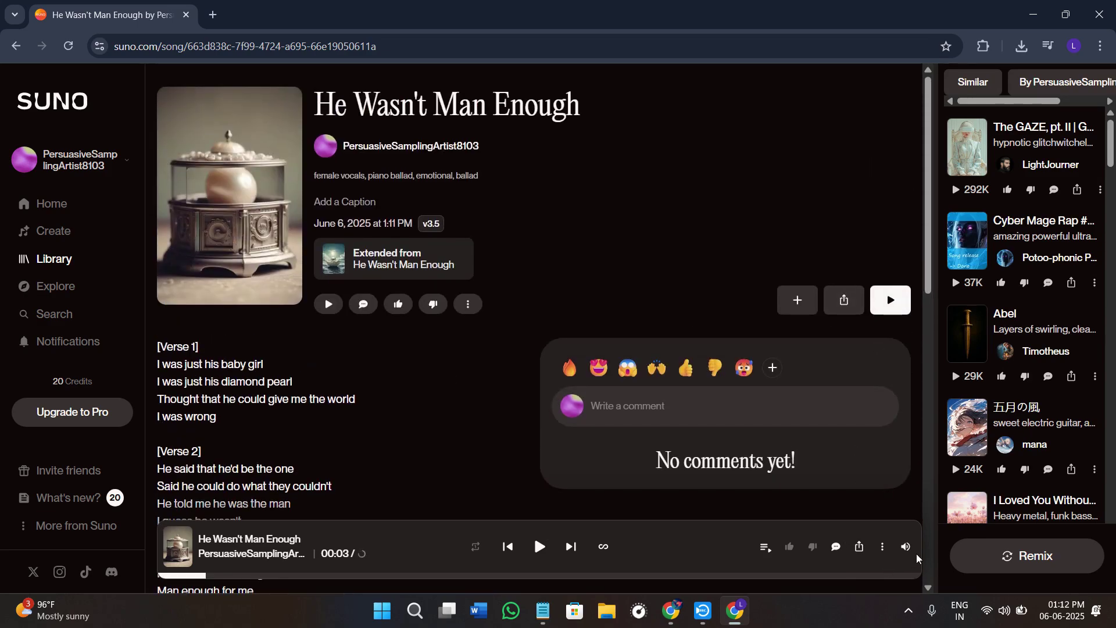
click(883, 546)
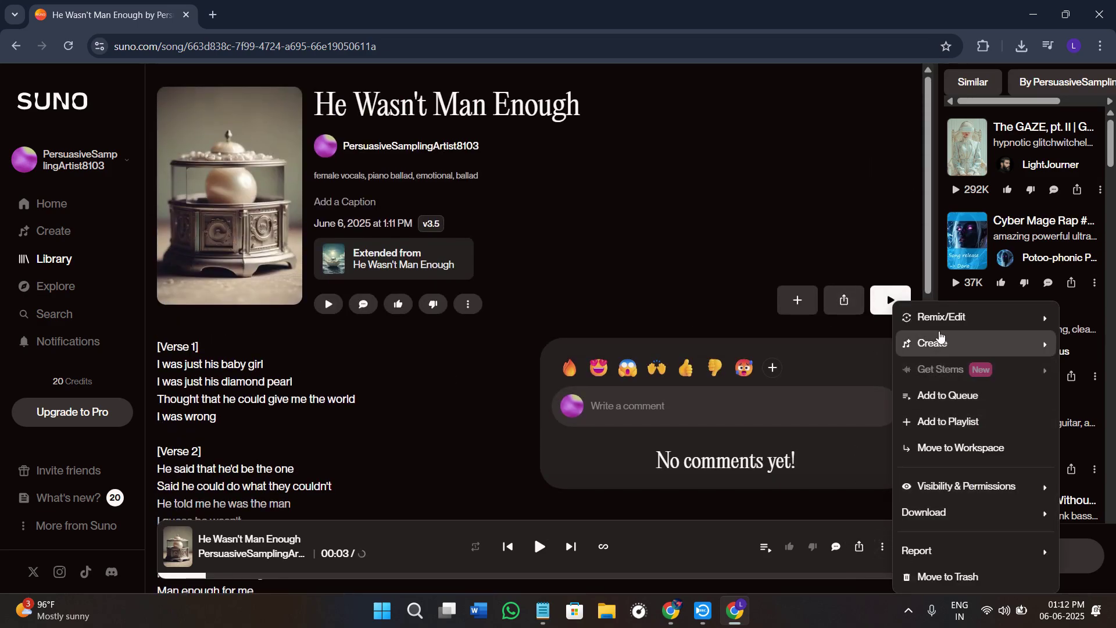
mouse_move(942, 341)
mouse_move(953, 321)
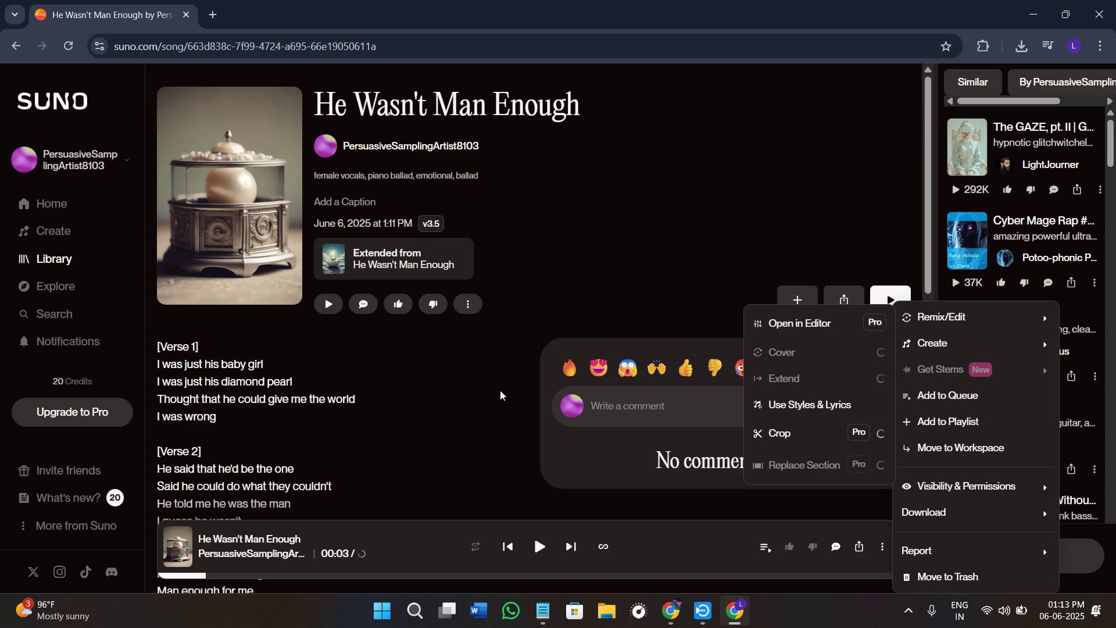
click(468, 414)
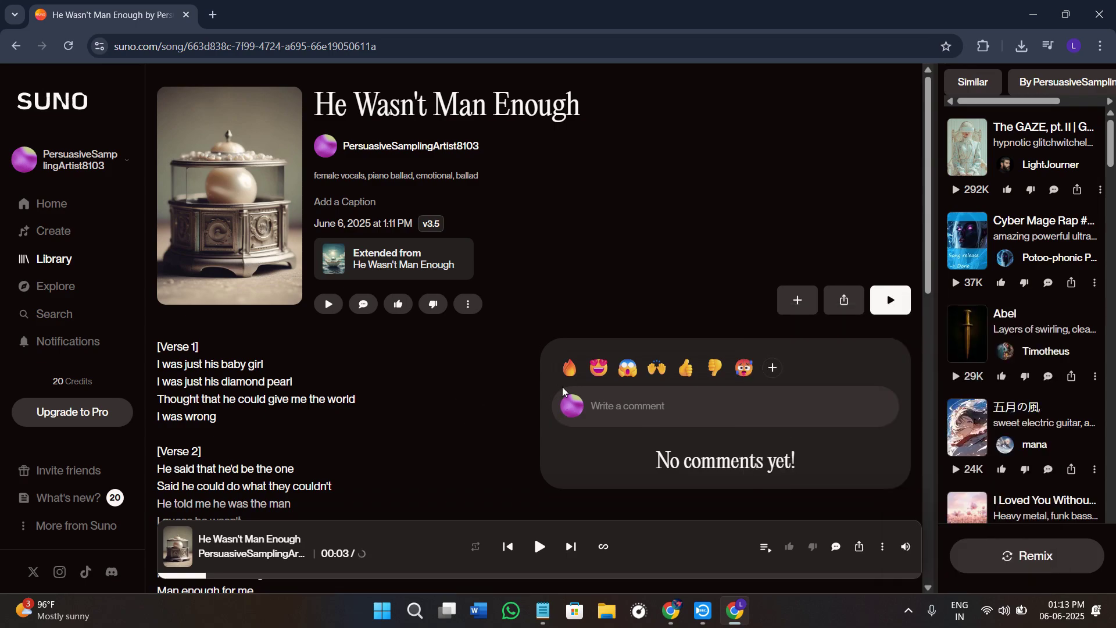
Download the extended song as MP3 audio, choosing to download anyway without upgrading for commercial rights.
scroll(563, 389, down, 2)
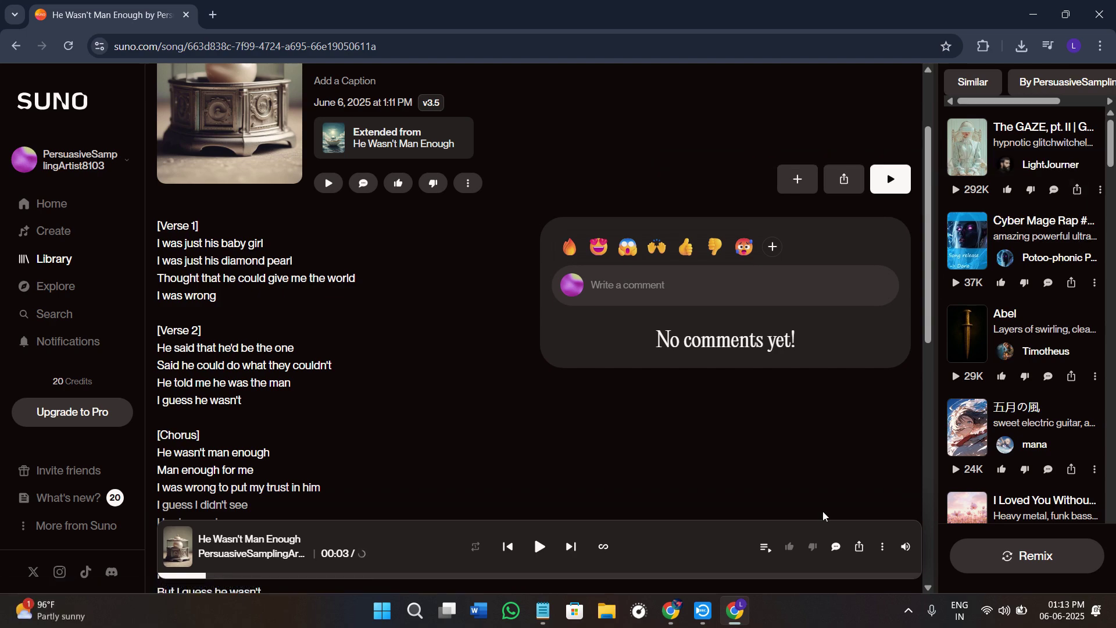
click(882, 547)
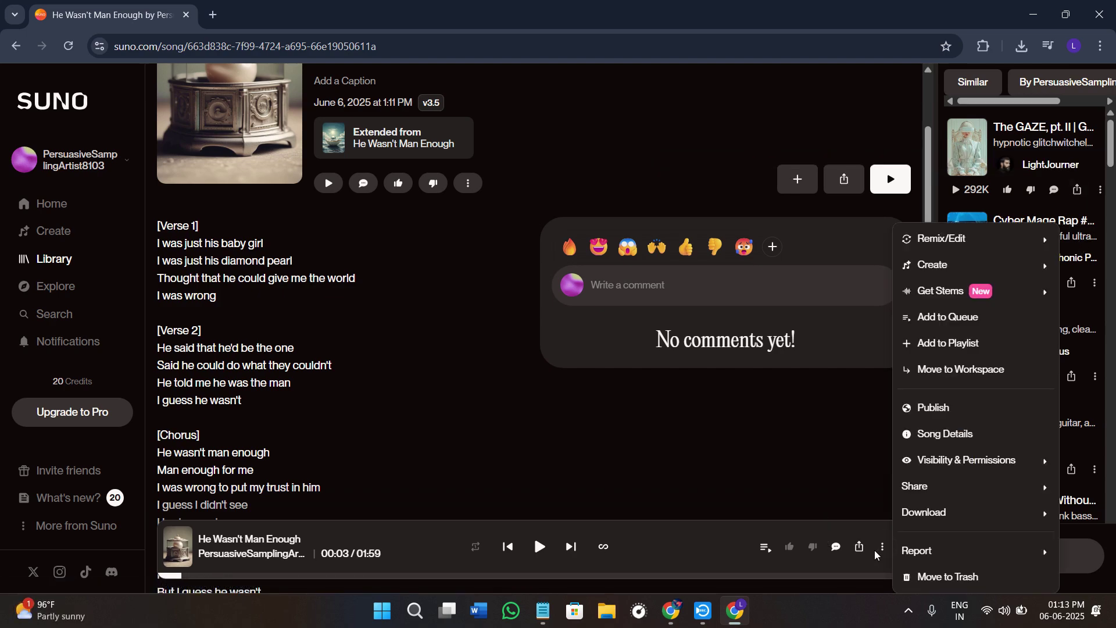
mouse_move(954, 520)
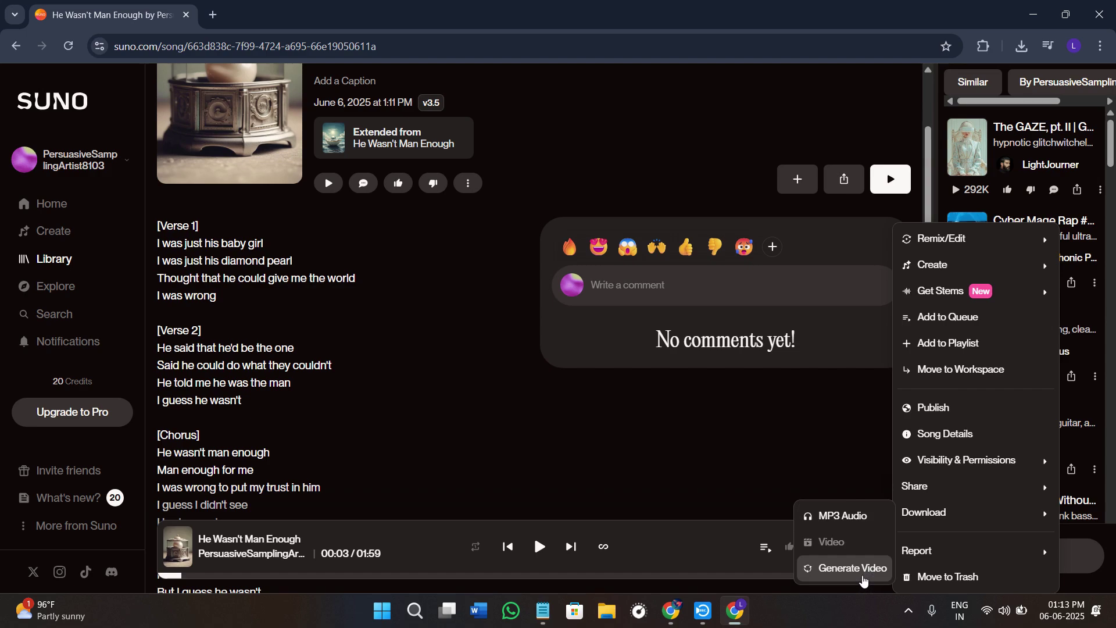
click(852, 517)
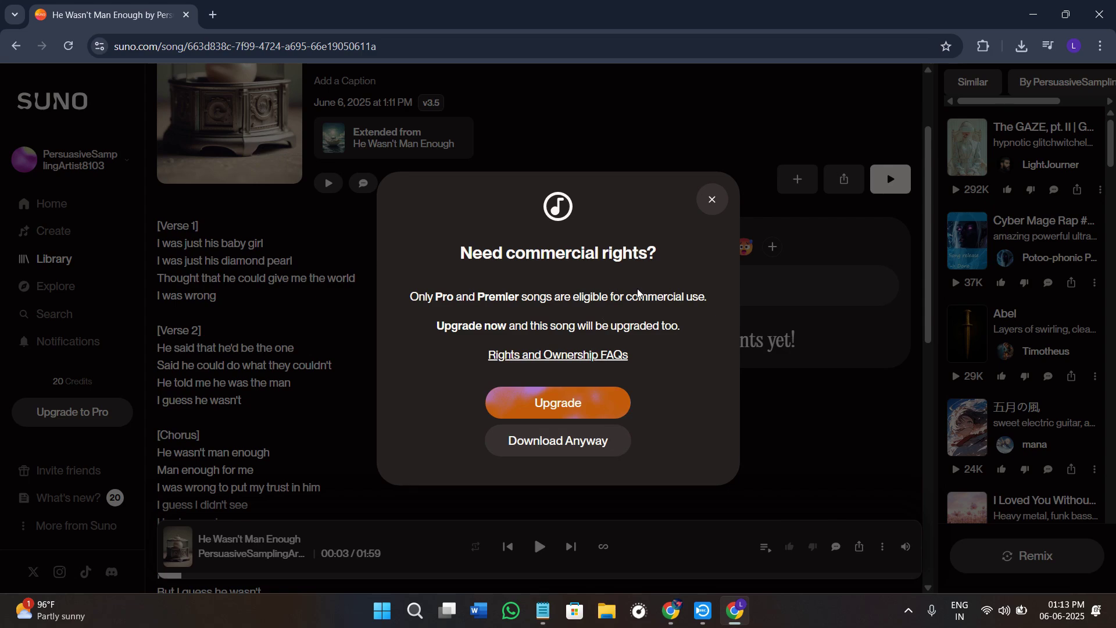
drag(462, 256, 661, 259)
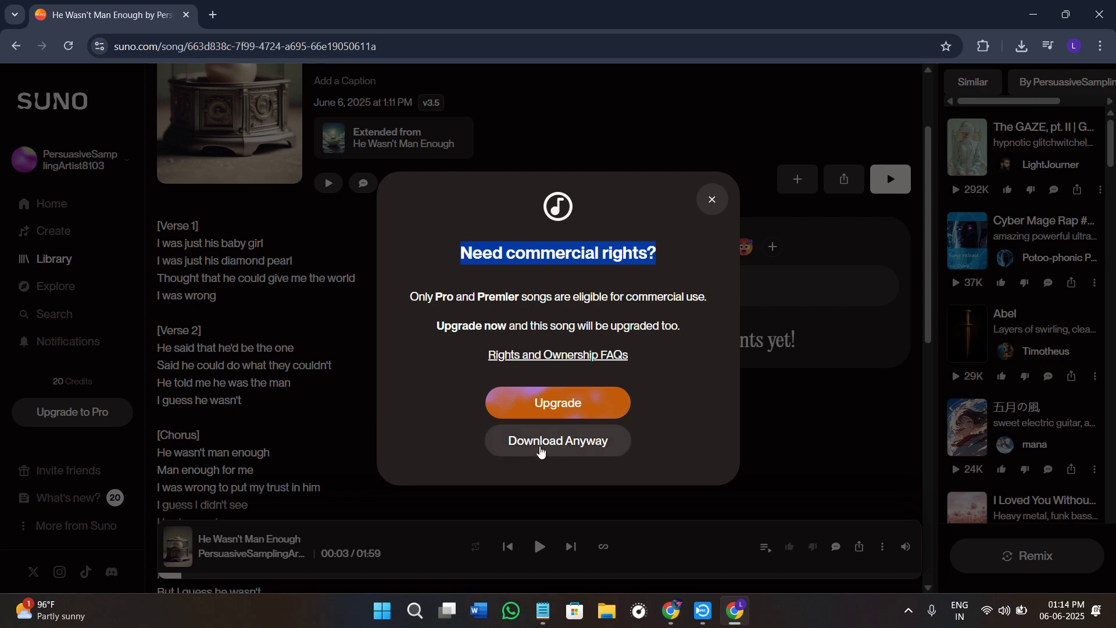
click(540, 452)
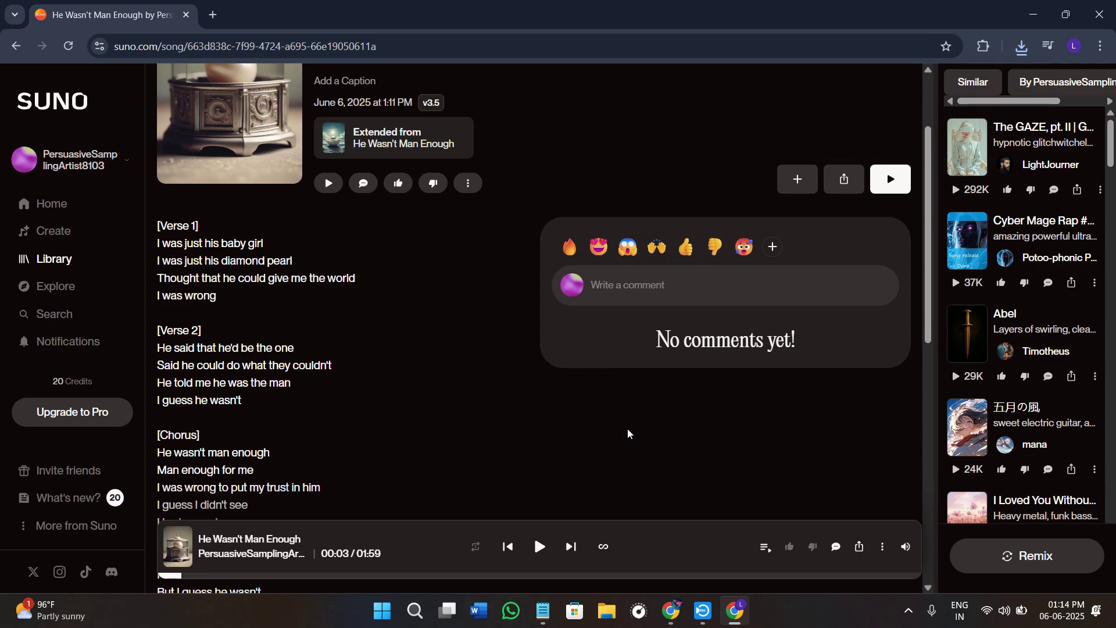
scroll(639, 440, up, 2)
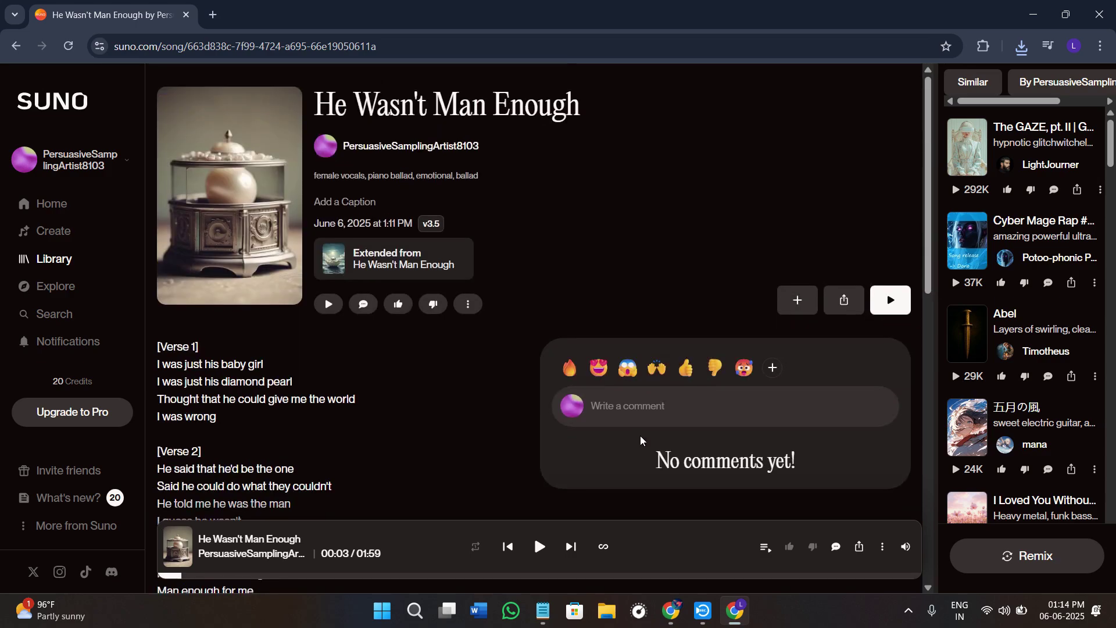